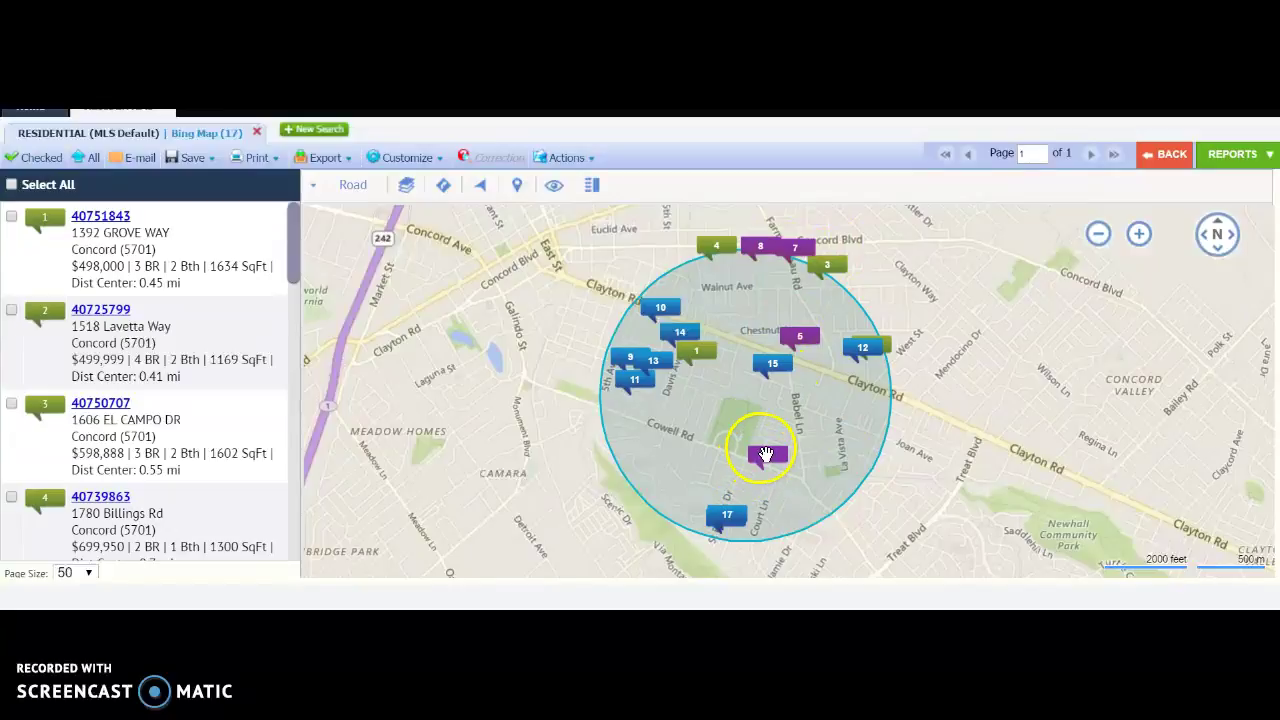
- Return to the residential search criteria, set the minimum bedrooms to 2, and run the search
{"action": "left_click", "coordinate": [88, 134]}
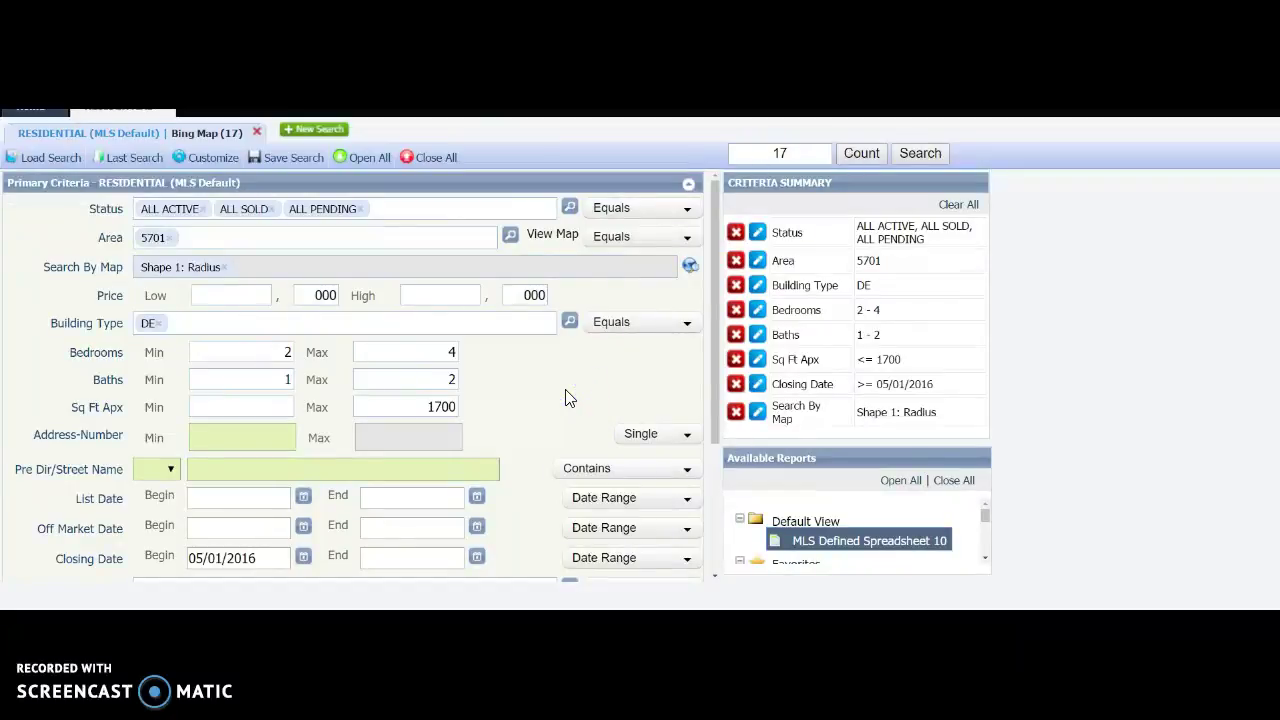
{"action": "left_click", "coordinate": [288, 352]}
{"action": "key", "text": "BackSpace"}
{"action": "type", "text": "2"}
{"action": "left_click", "coordinate": [329, 358]}
{"action": "left_click", "coordinate": [471, 383]}
{"action": "left_click", "coordinate": [455, 352]}
{"action": "left_click", "coordinate": [930, 155]}
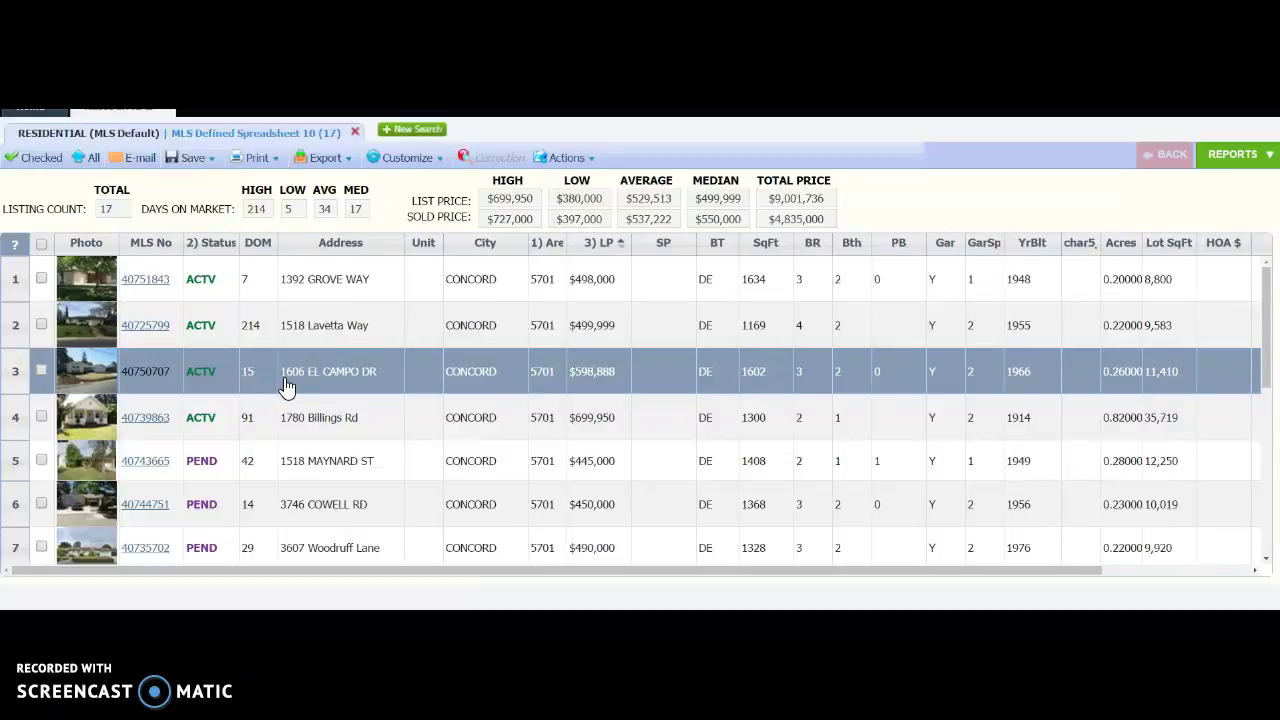
- Examine the active and pending listings, comparing their days on market, list prices, year built and lot size
{"action": "left_click", "coordinate": [592, 337]}
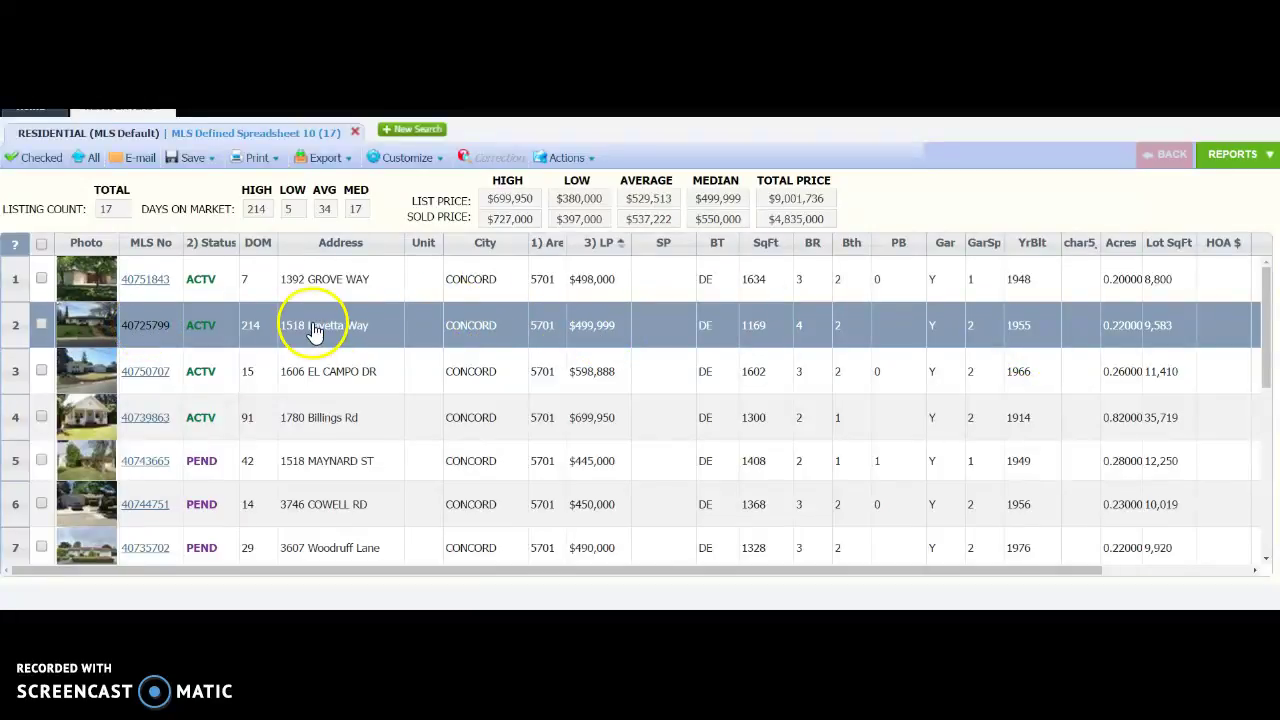
{"action": "left_click", "coordinate": [232, 286]}
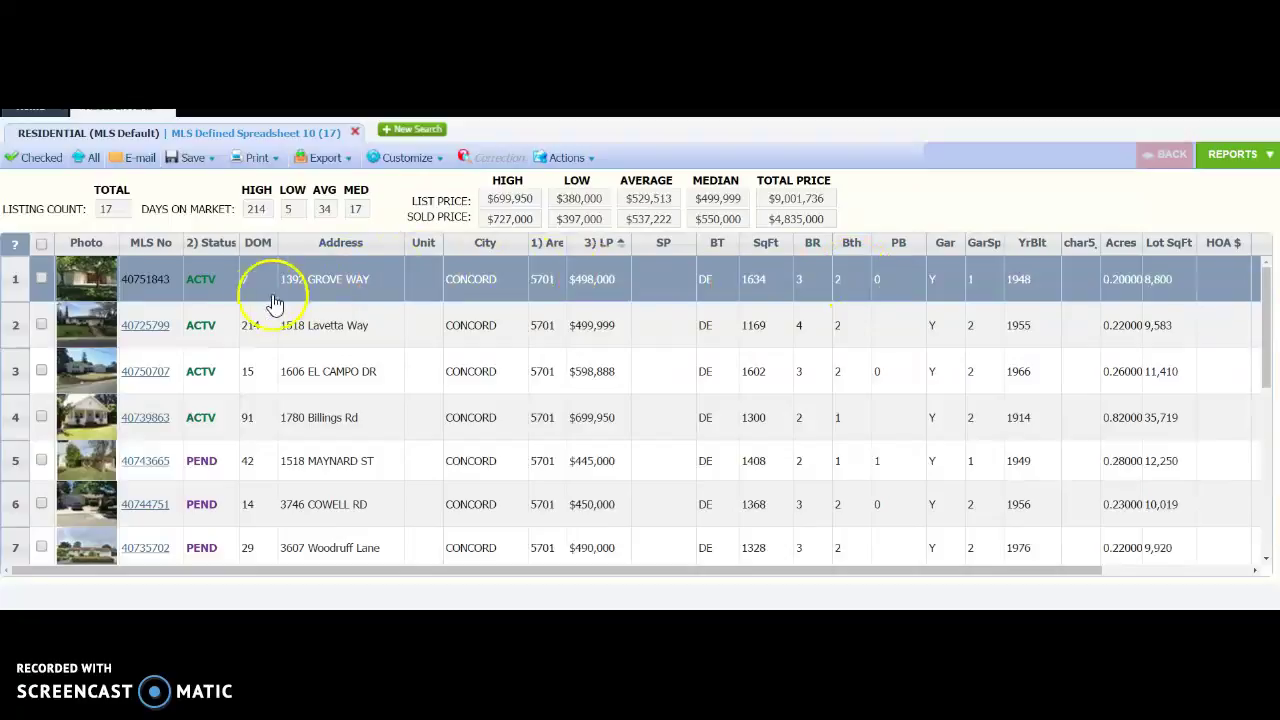
{"action": "left_click", "coordinate": [609, 357]}
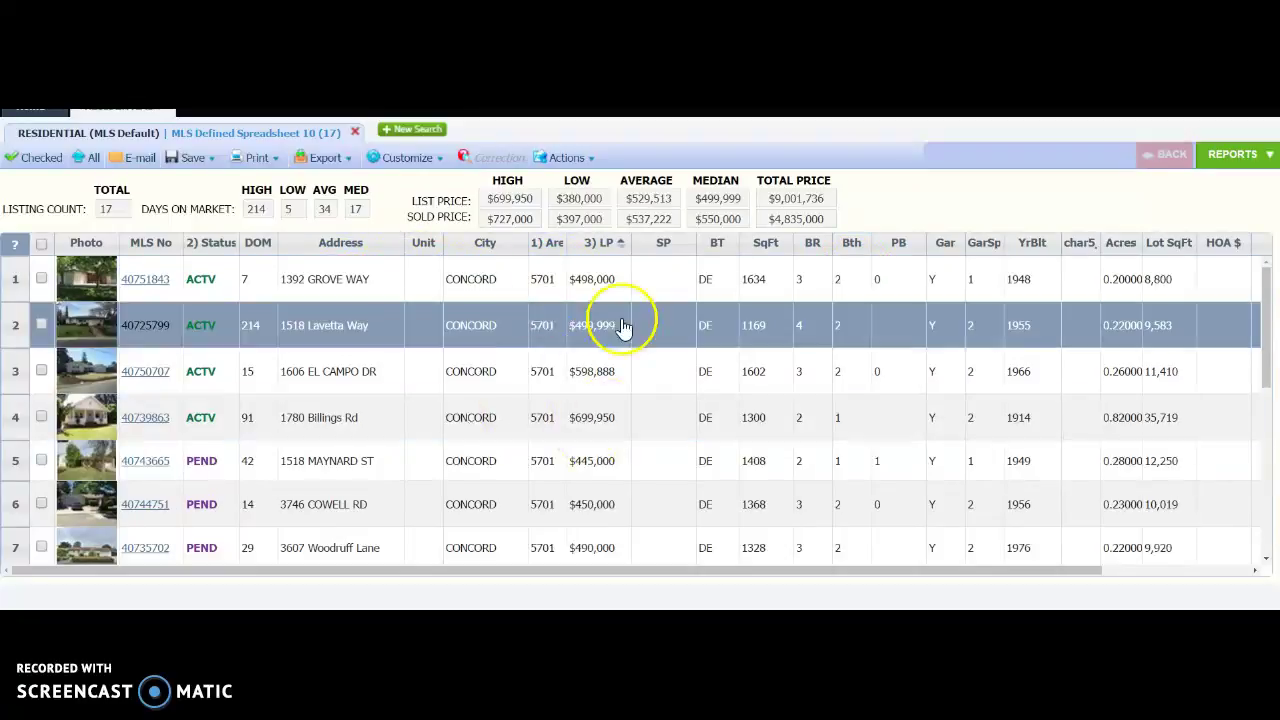
{"action": "scroll", "coordinate": [508, 441], "scroll_direction": "down", "scroll_amount": 1}
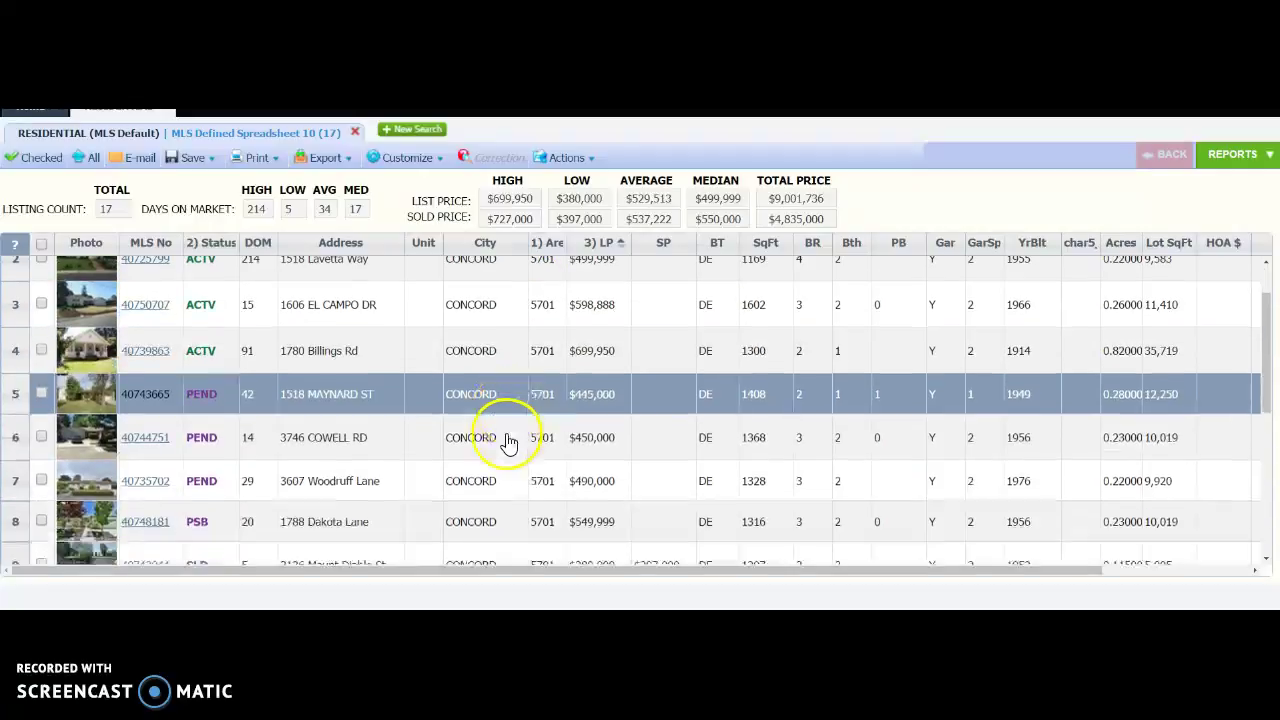
{"action": "scroll", "coordinate": [508, 441], "scroll_direction": "down", "scroll_amount": 2}
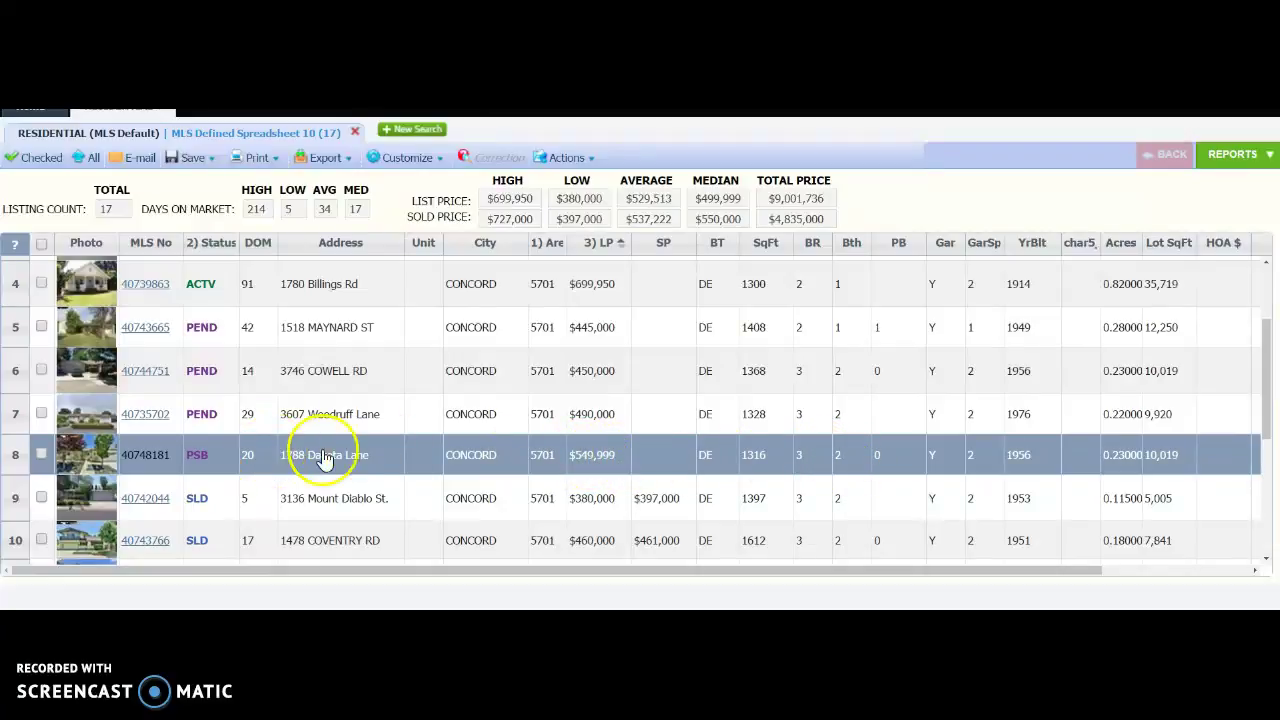
{"action": "left_click", "coordinate": [428, 418]}
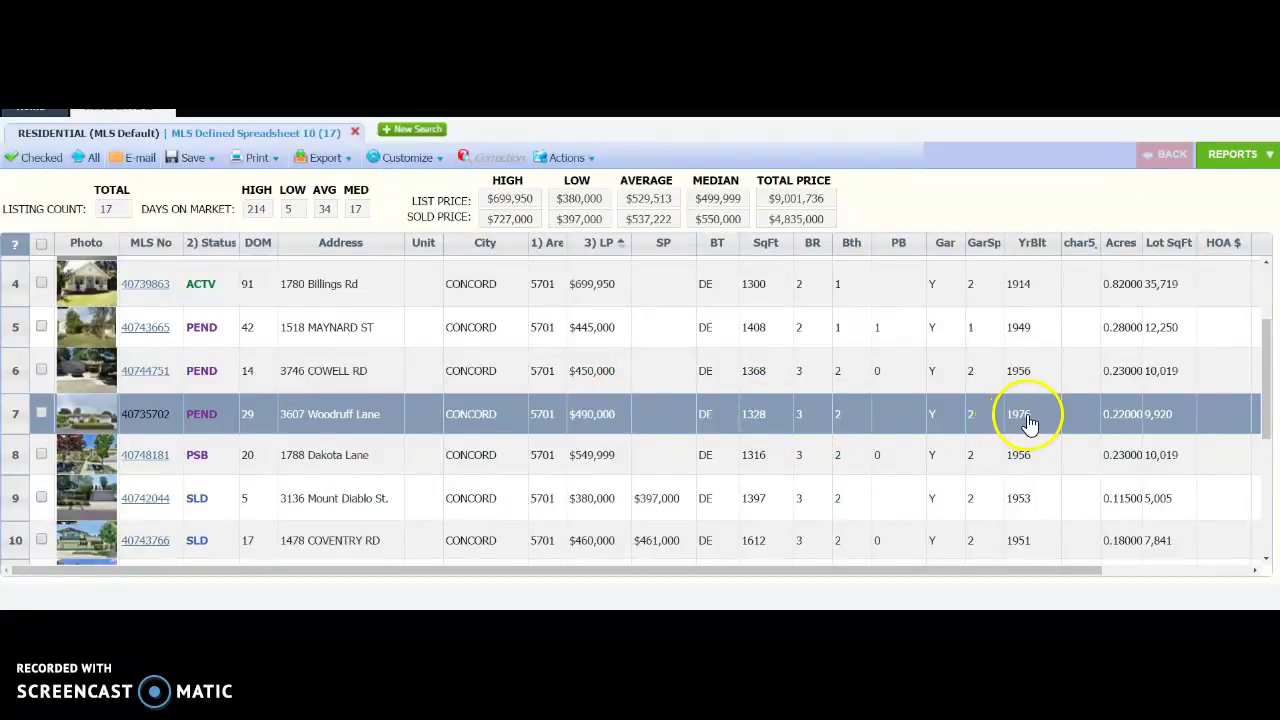
{"action": "left_click", "coordinate": [1160, 340]}
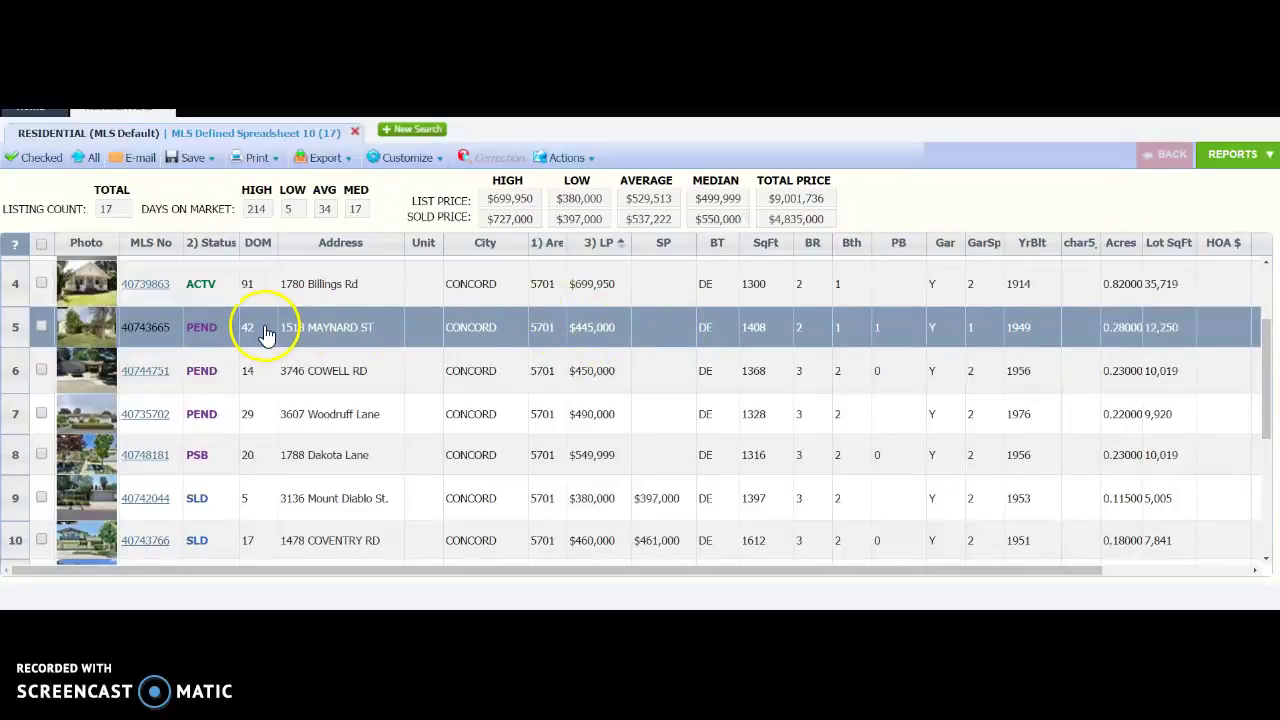
- Examine the sold listings' days on market and compare list and sold prices in rows 15 to 17
{"action": "scroll", "coordinate": [254, 334], "scroll_direction": "down", "scroll_amount": 2}
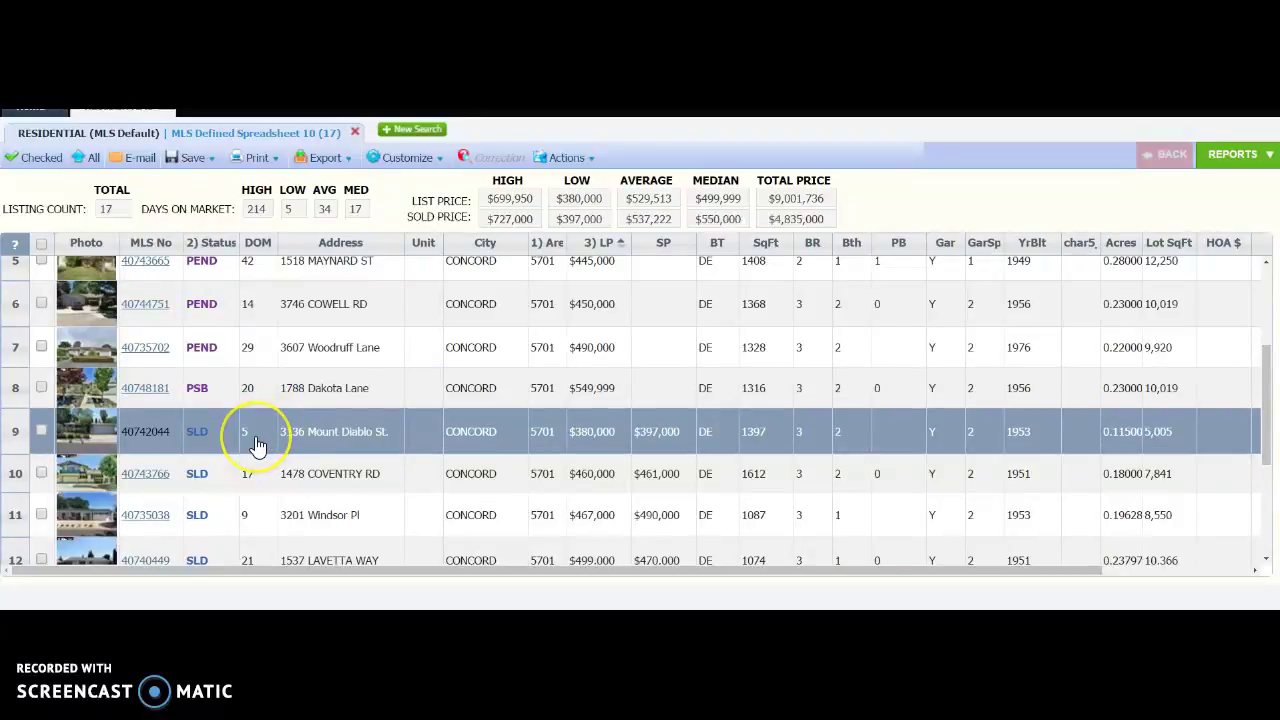
{"action": "scroll", "coordinate": [256, 444], "scroll_direction": "down", "scroll_amount": 2}
{"action": "left_click", "coordinate": [248, 418]}
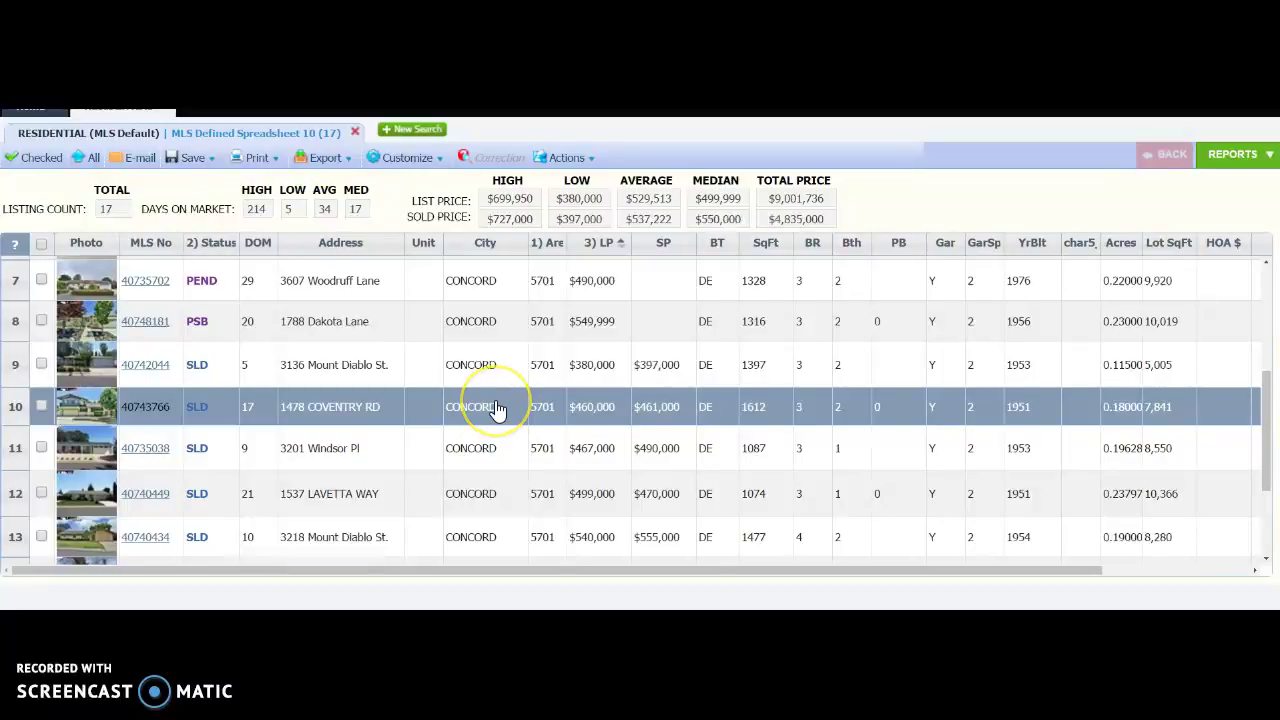
{"action": "scroll", "coordinate": [497, 410], "scroll_direction": "down", "scroll_amount": 1}
{"action": "scroll", "coordinate": [497, 410], "scroll_direction": "down", "scroll_amount": 2}
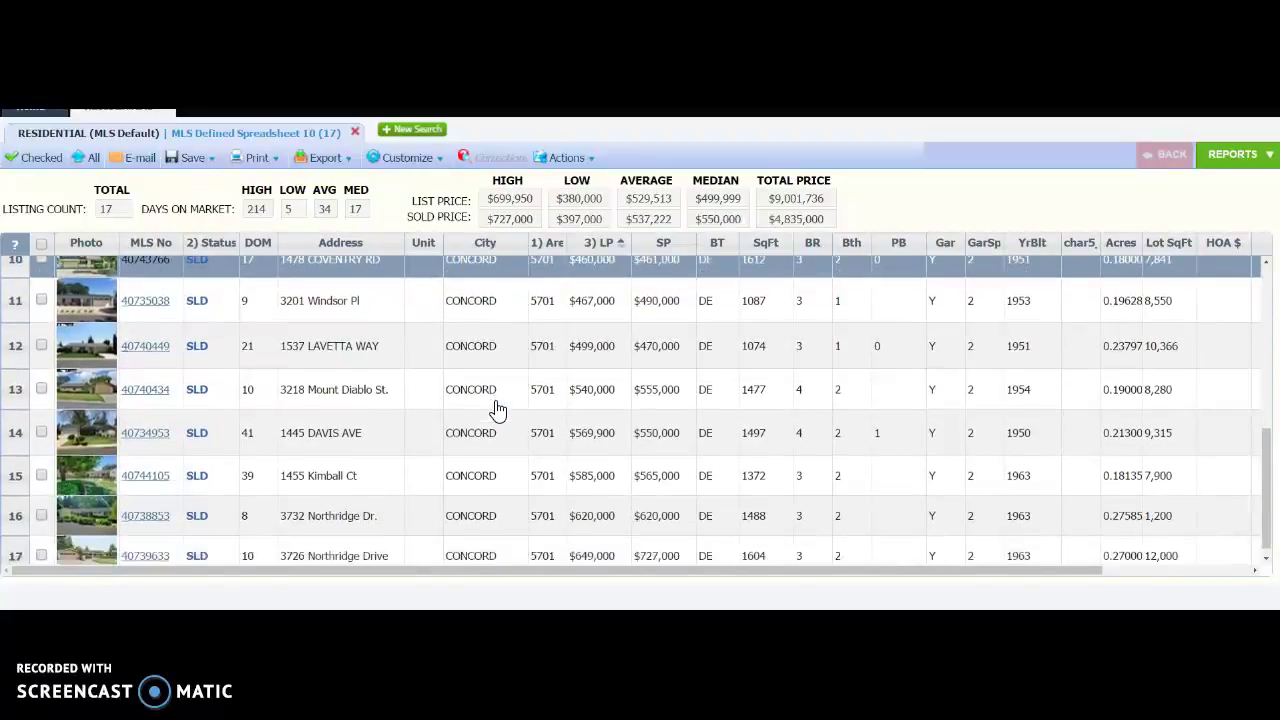
{"action": "left_click", "coordinate": [702, 503]}
{"action": "left_click", "coordinate": [725, 547]}
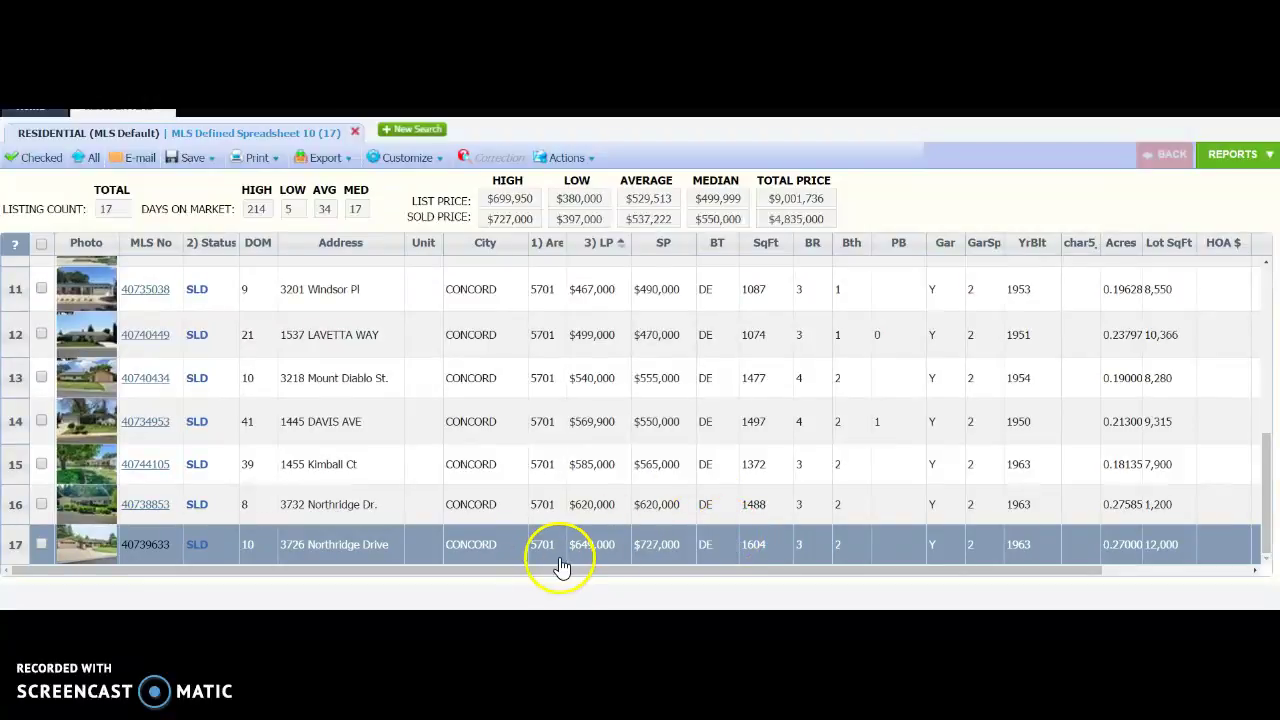
{"action": "left_click", "coordinate": [345, 506]}
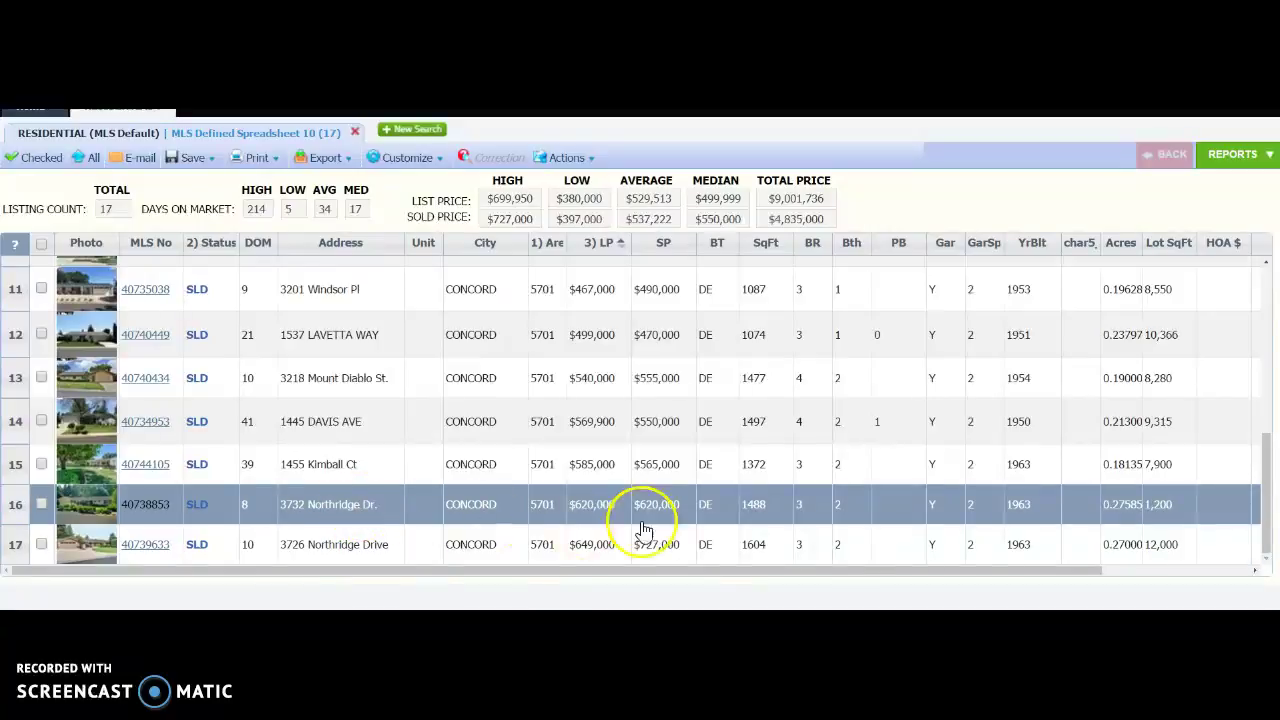
{"action": "left_click", "coordinate": [664, 544]}
{"action": "left_click", "coordinate": [688, 508]}
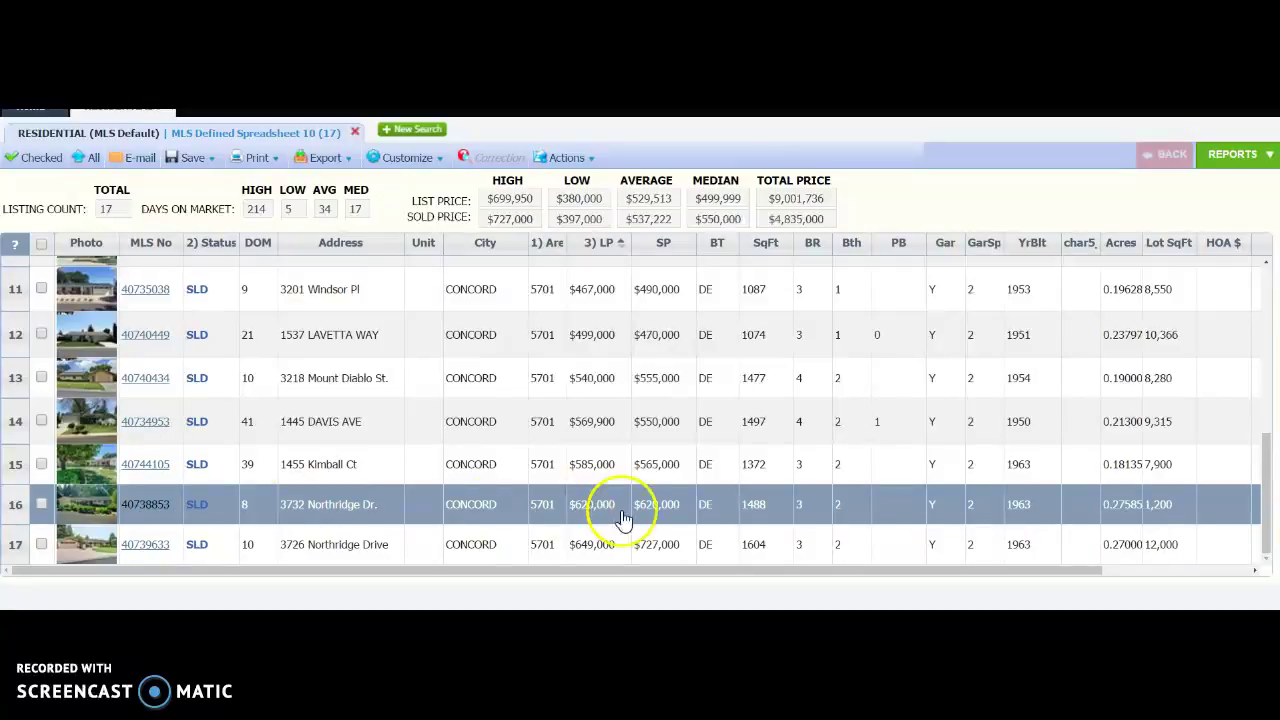
{"action": "left_click", "coordinate": [690, 540]}
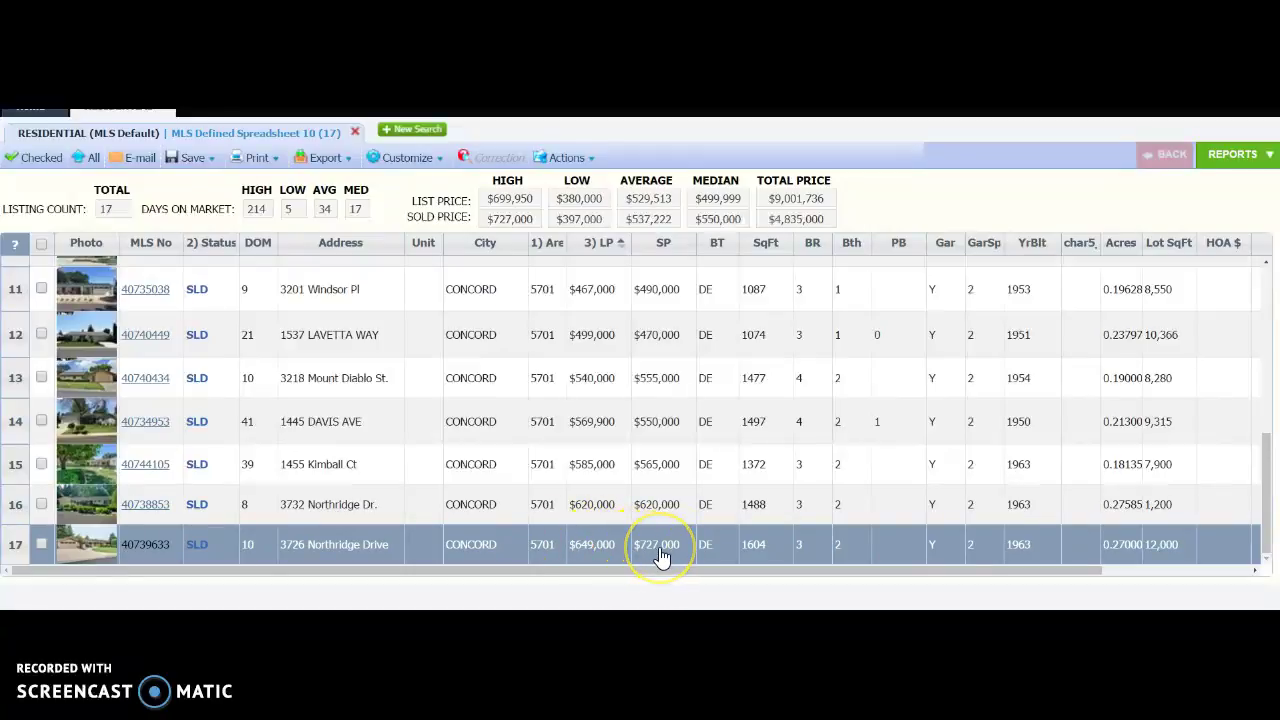
{"action": "left_click", "coordinate": [691, 474]}
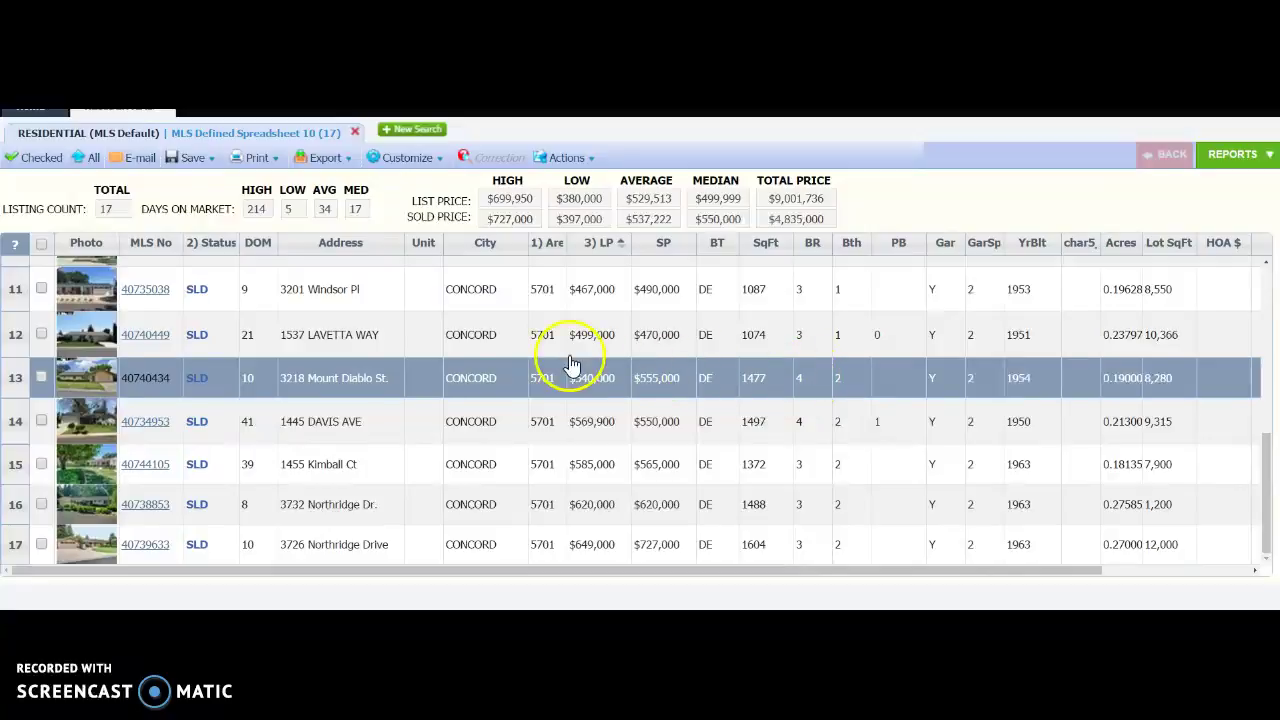
- Compare the sold prices, square footage and bathrooms of the sold listings in rows 11 to 13
{"action": "scroll", "coordinate": [843, 366], "scroll_direction": "up", "scroll_amount": 2}
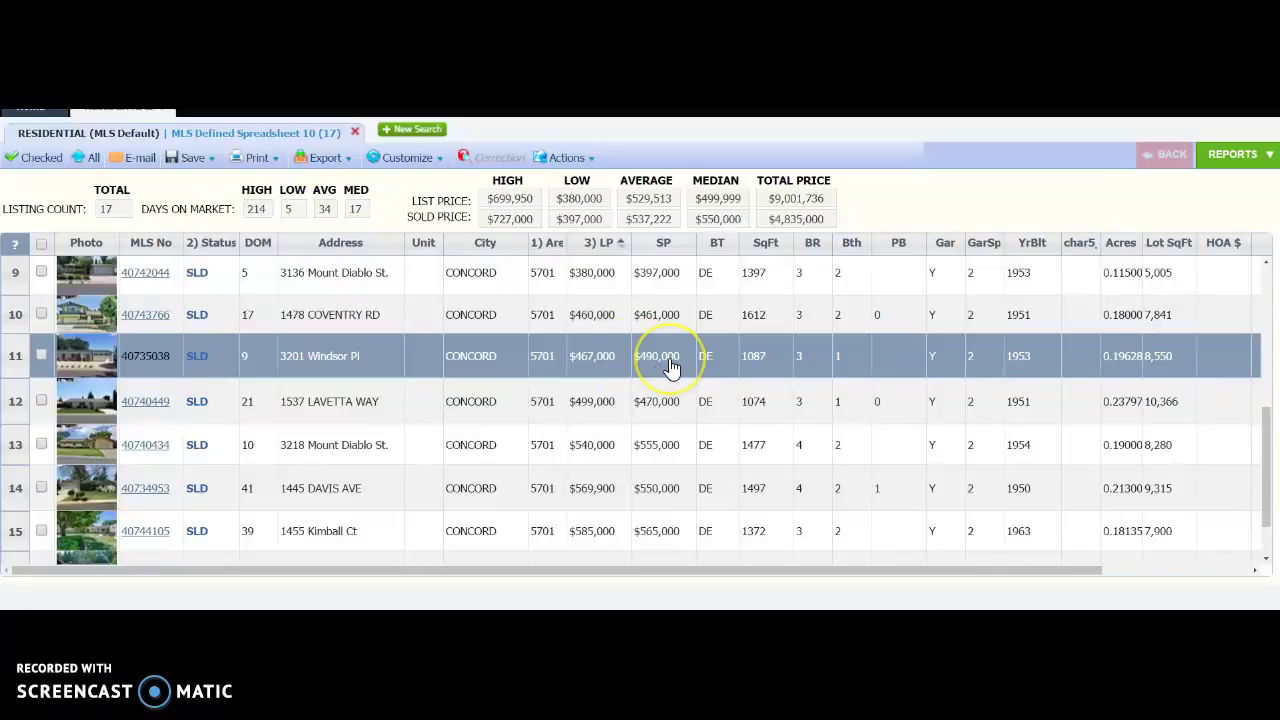
{"action": "left_click", "coordinate": [692, 408]}
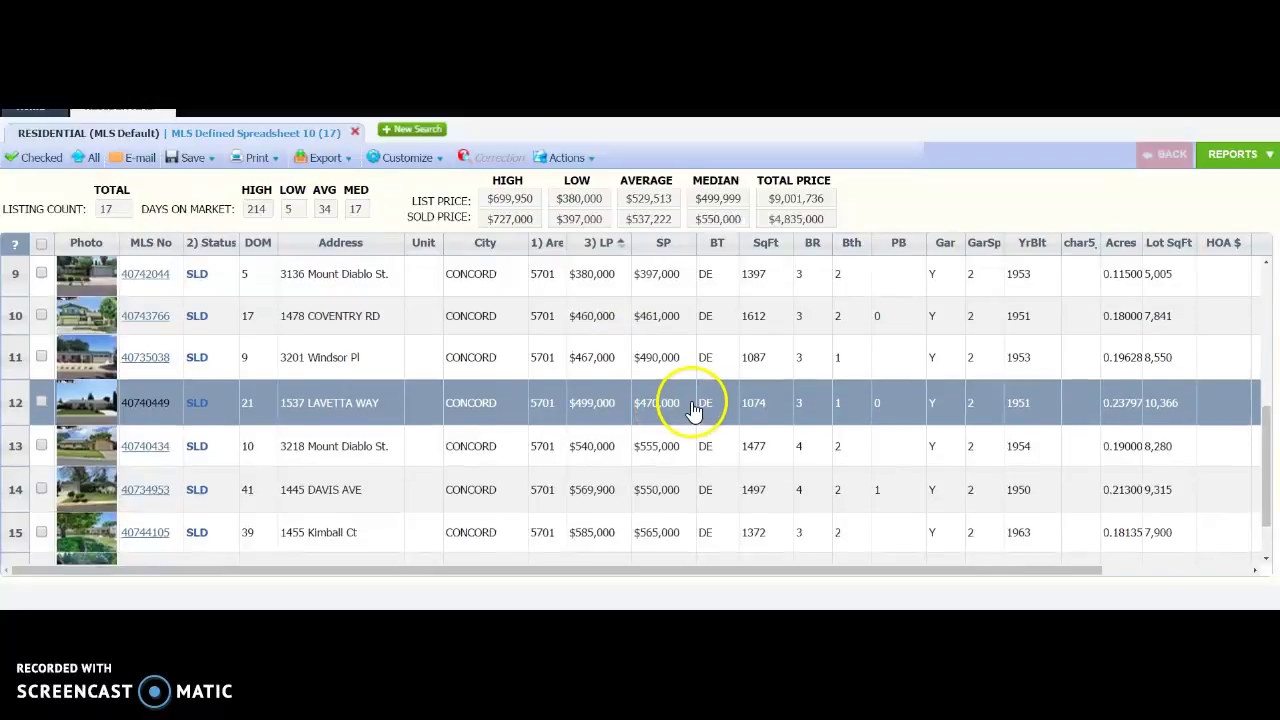
{"action": "scroll", "coordinate": [692, 408], "scroll_direction": "up", "scroll_amount": 1}
{"action": "left_click", "coordinate": [731, 428]}
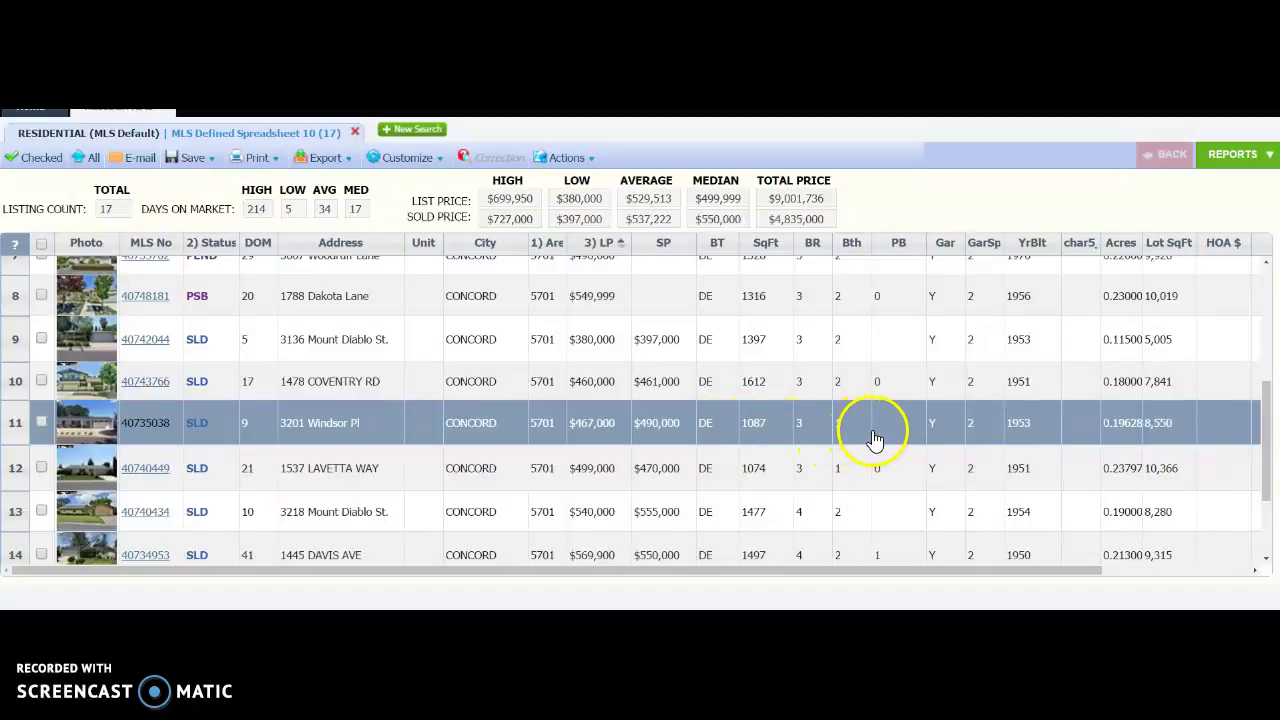
{"action": "left_click", "coordinate": [766, 472]}
{"action": "left_click", "coordinate": [657, 436]}
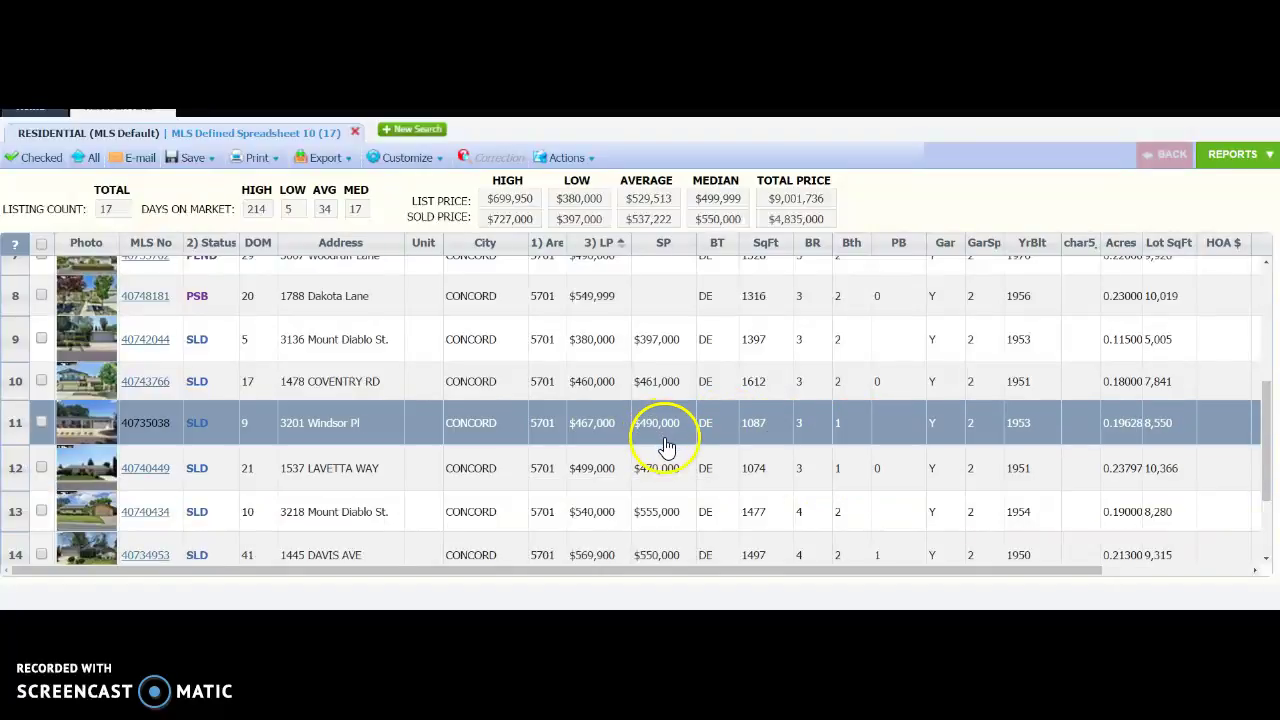
{"action": "left_click", "coordinate": [690, 487]}
{"action": "left_click", "coordinate": [696, 440]}
{"action": "left_click", "coordinate": [665, 511]}
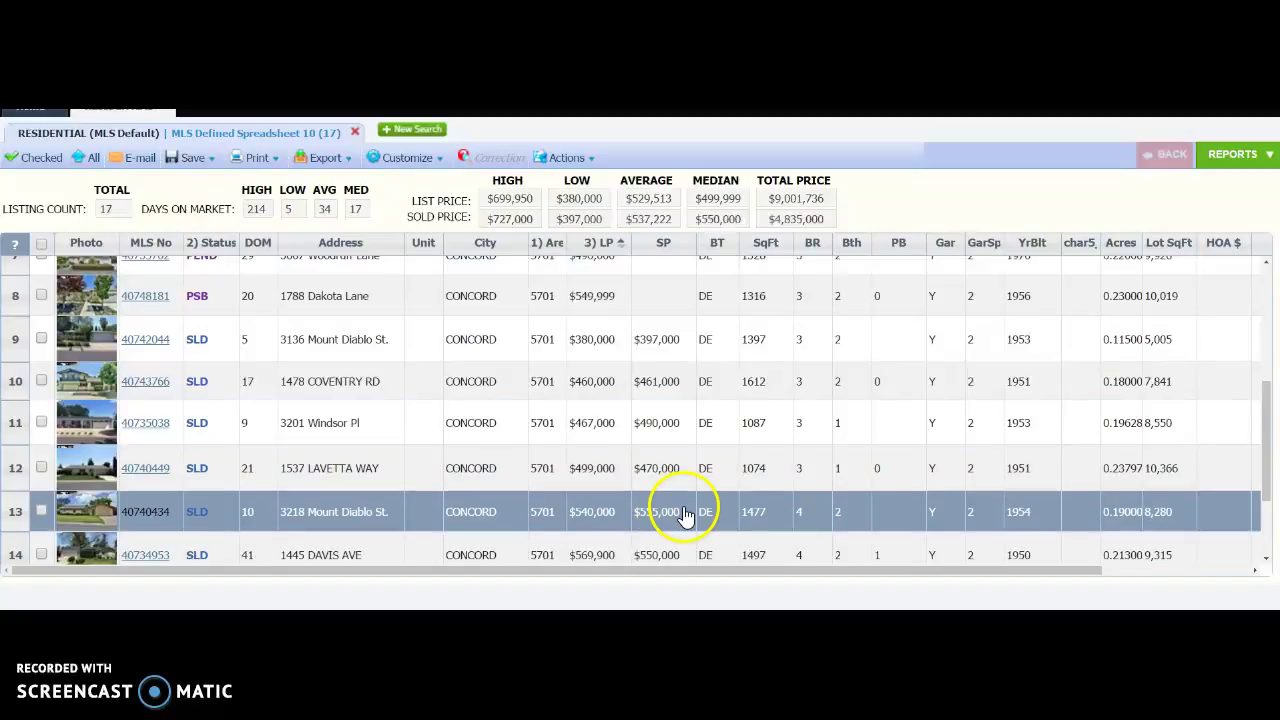
- Compare the sold prices of the listings in rows 14 to 16 with the sold listing in row 9
{"action": "scroll", "coordinate": [683, 513], "scroll_direction": "down", "scroll_amount": 1}
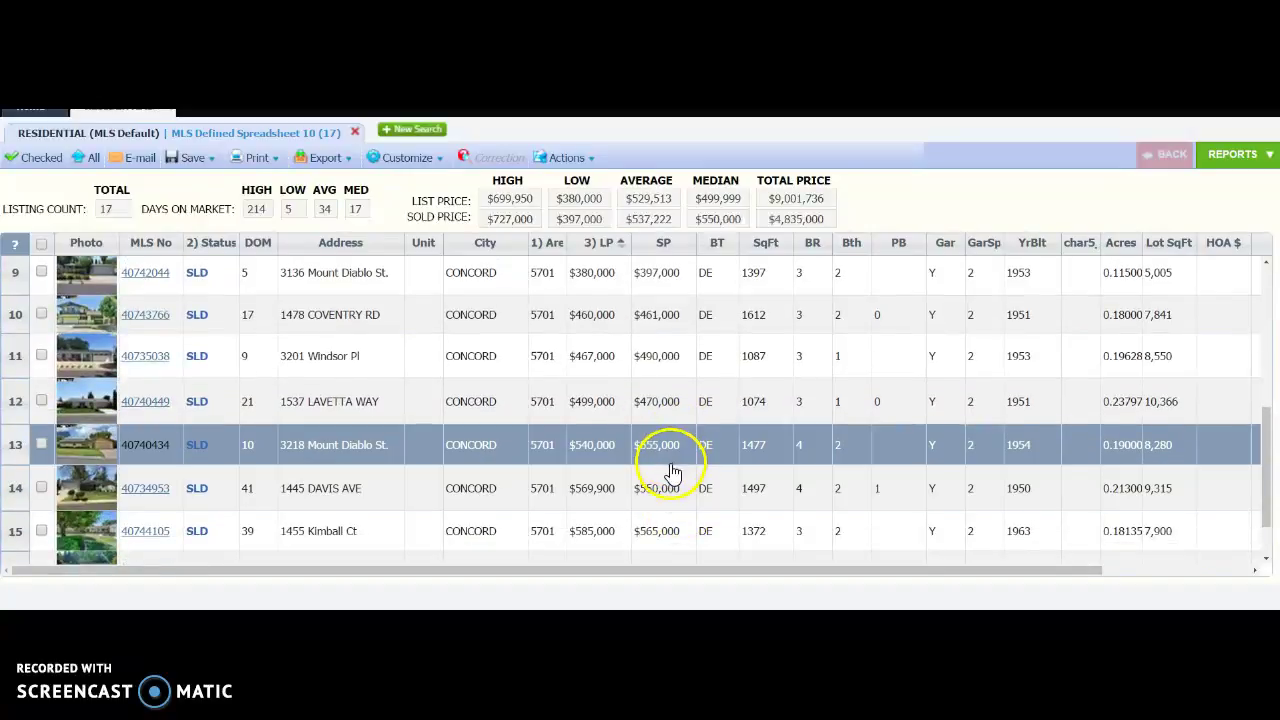
{"action": "left_click", "coordinate": [653, 497]}
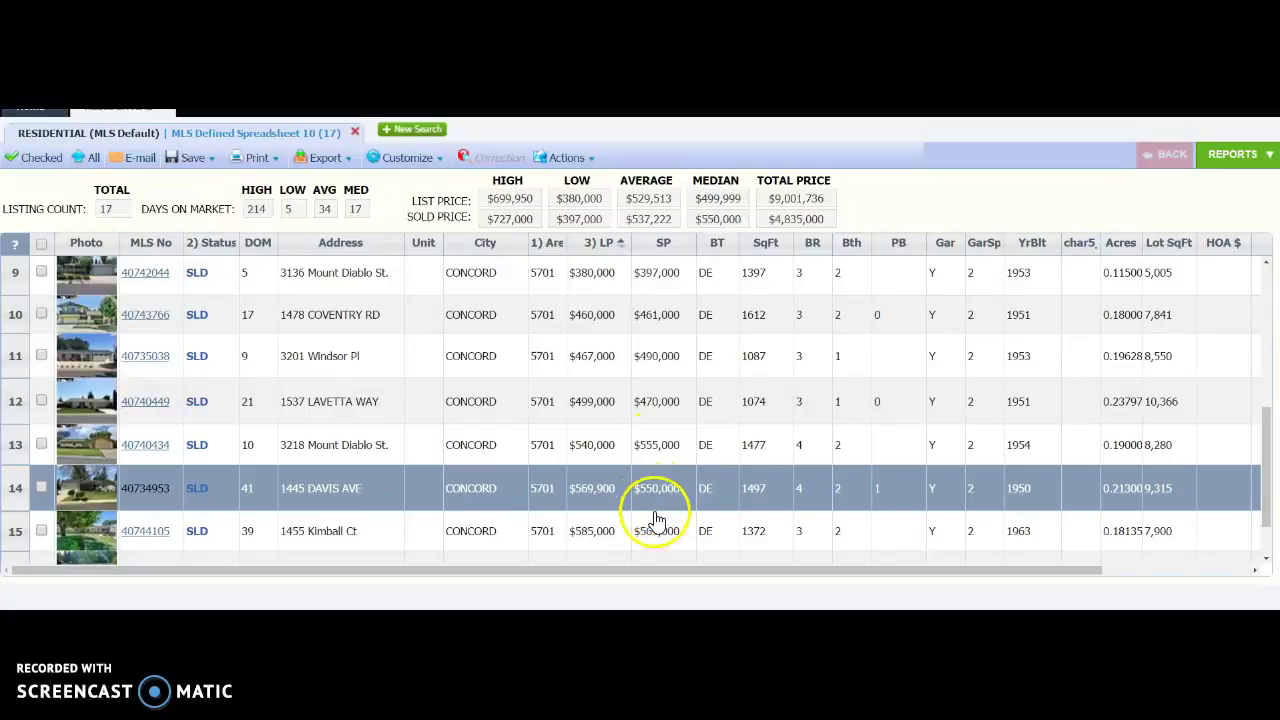
{"action": "left_click", "coordinate": [655, 522]}
{"action": "scroll", "coordinate": [655, 525], "scroll_direction": "down", "scroll_amount": 1}
{"action": "left_click", "coordinate": [657, 530]}
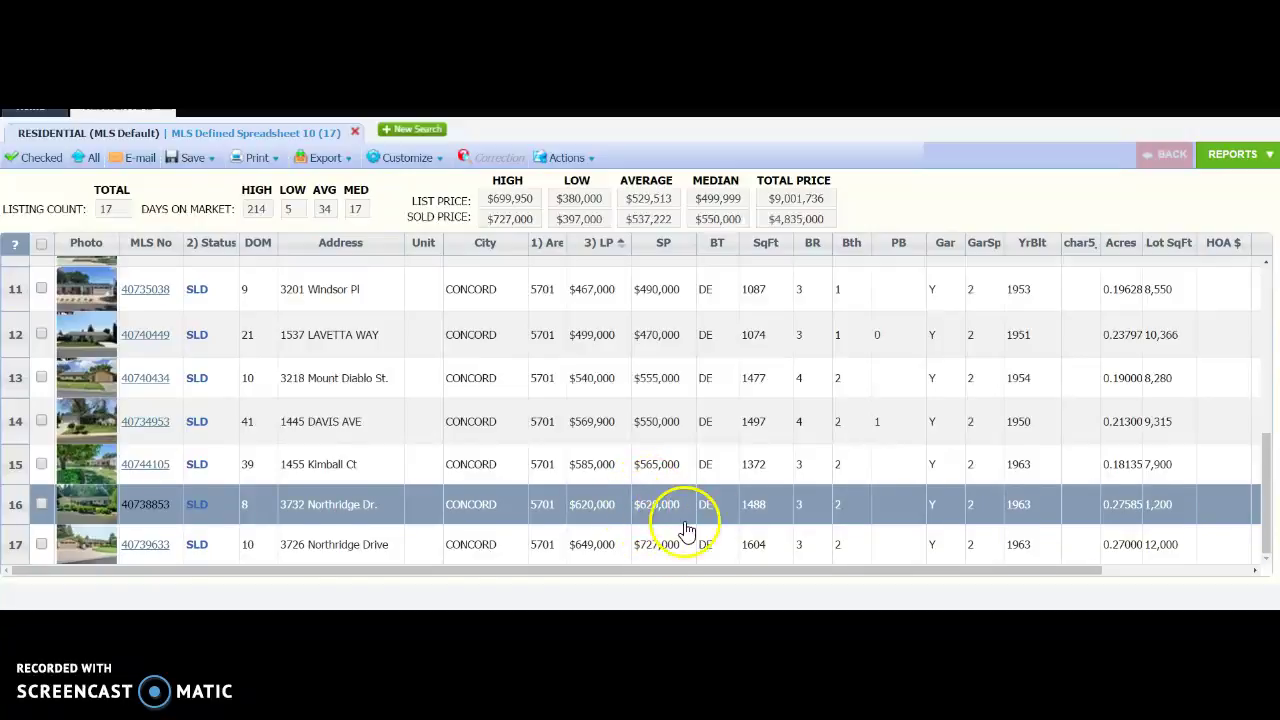
{"action": "left_click", "coordinate": [677, 482]}
{"action": "left_click", "coordinate": [677, 500]}
{"action": "scroll", "coordinate": [677, 503], "scroll_direction": "up", "scroll_amount": 3}
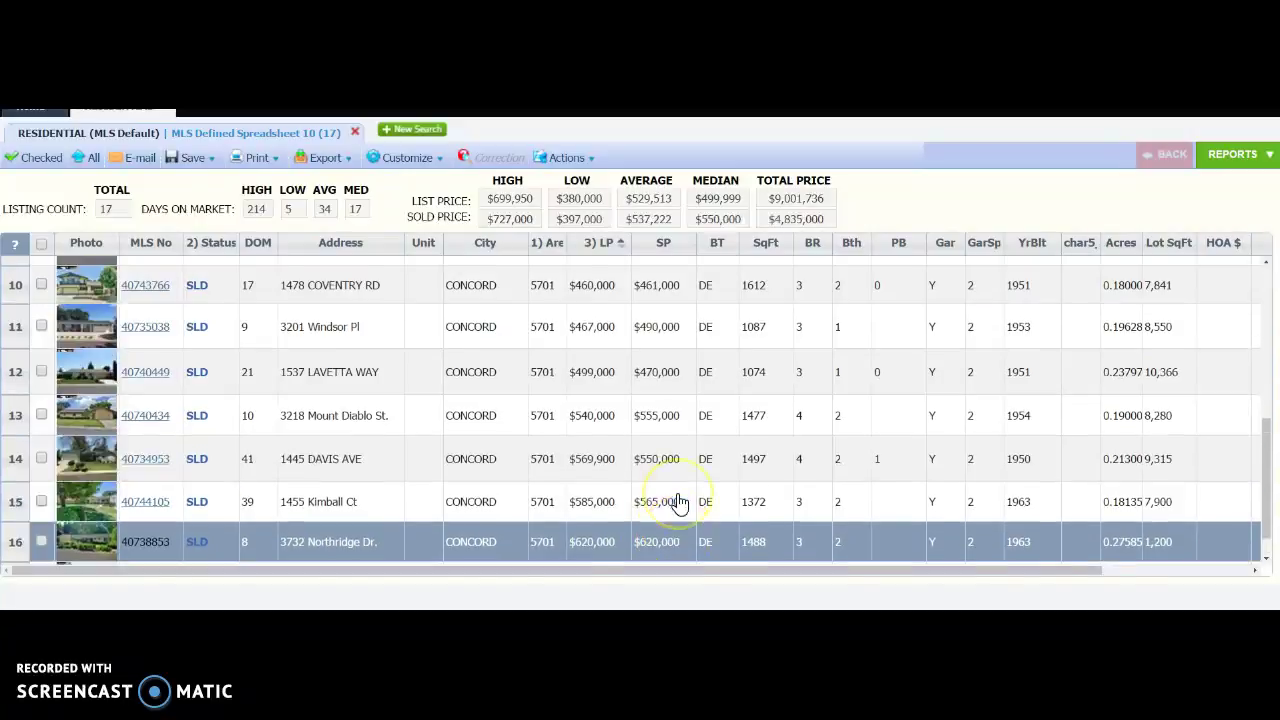
{"action": "scroll", "coordinate": [678, 503], "scroll_direction": "up", "scroll_amount": 2}
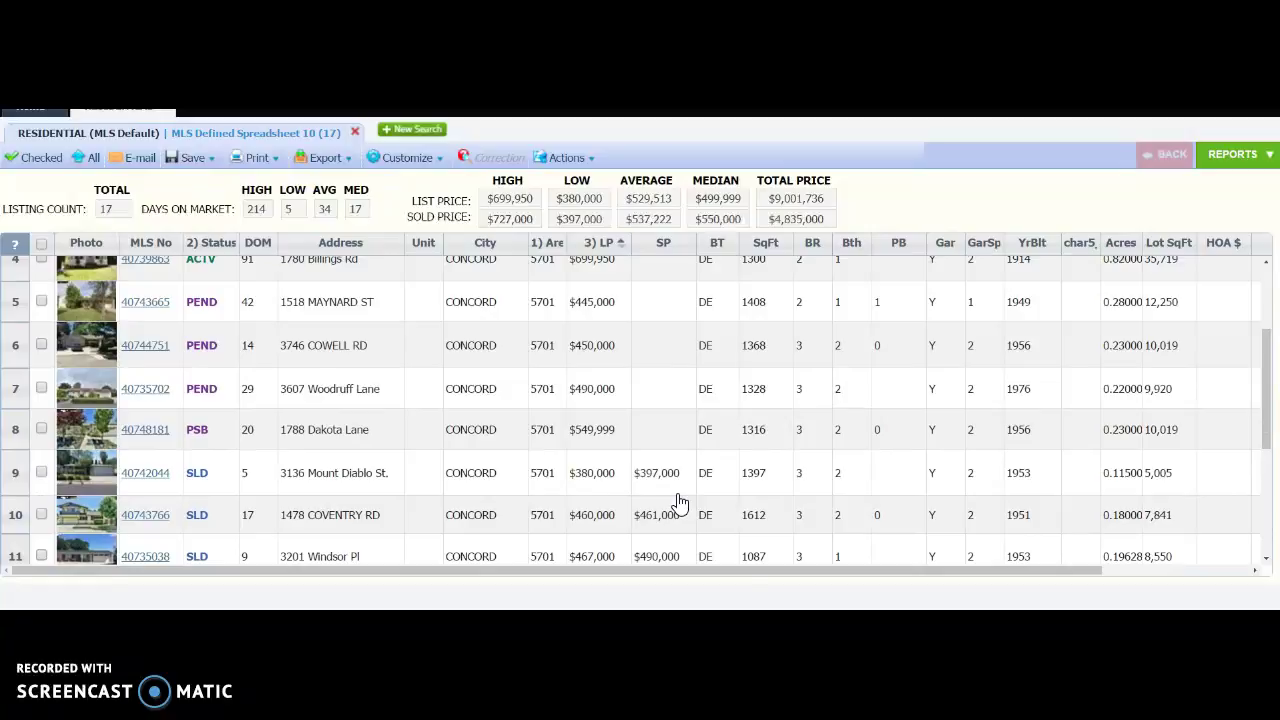
{"action": "left_click", "coordinate": [678, 492]}
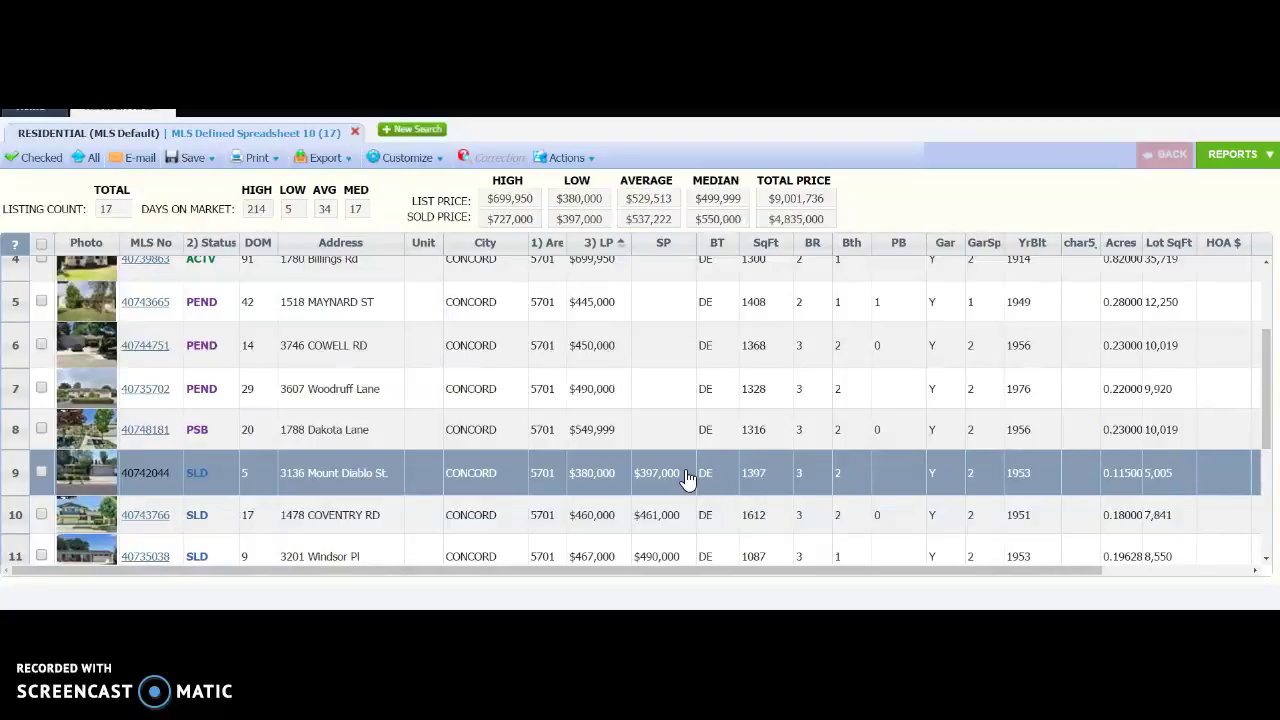
{"action": "left_click", "coordinate": [591, 468]}
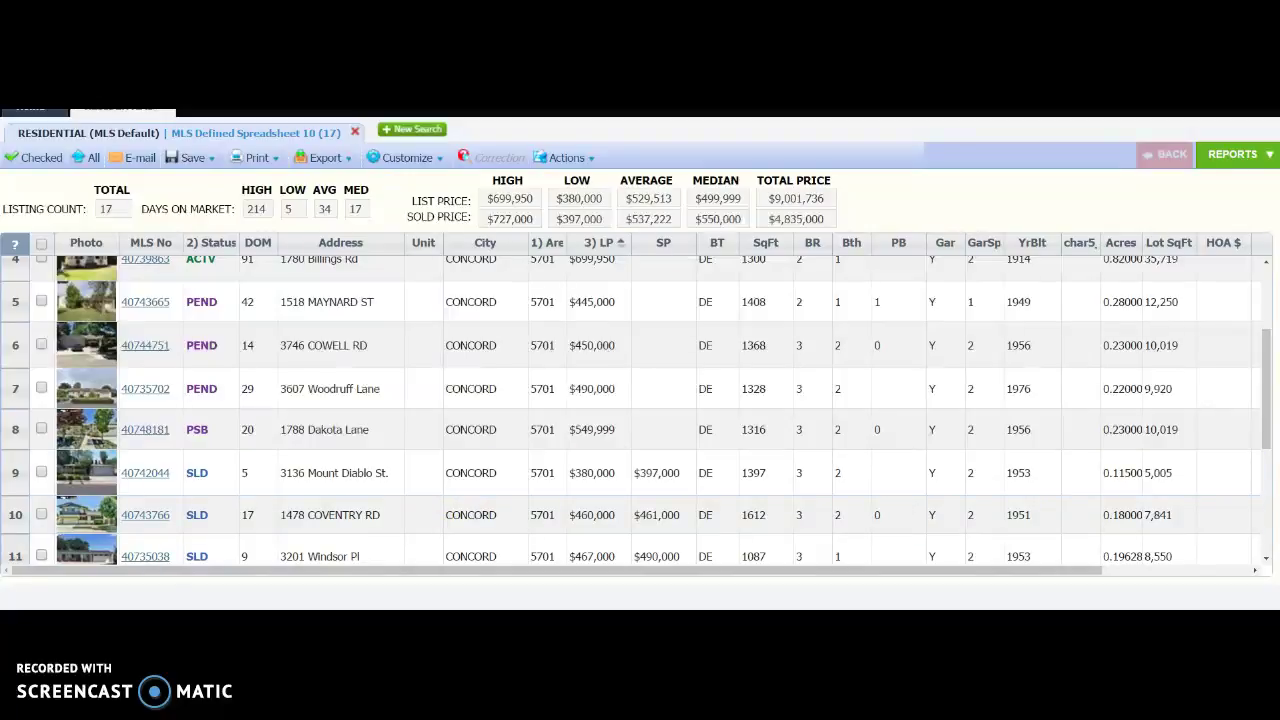